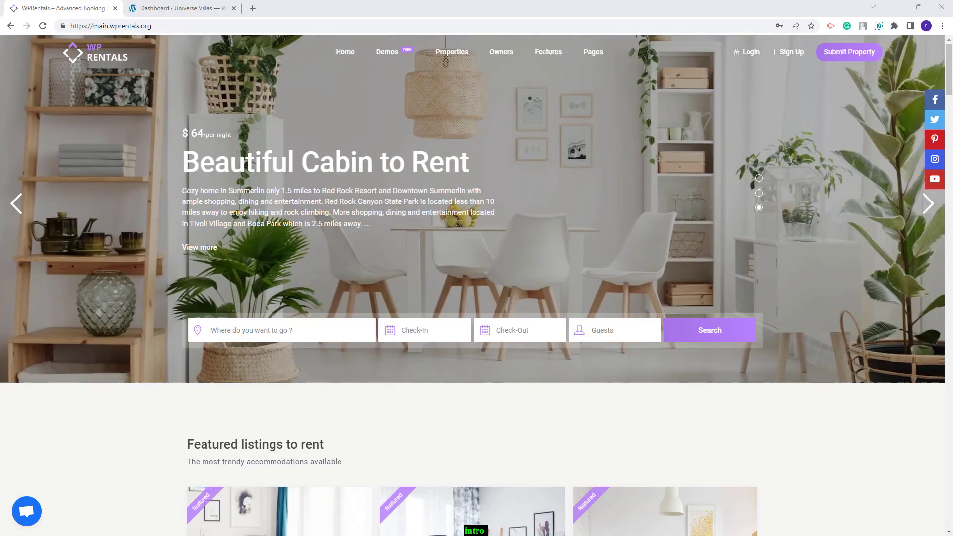
Switch from the WPRentals demo tab to the WordPress Dashboard tab.
key(ctrl+Tab)
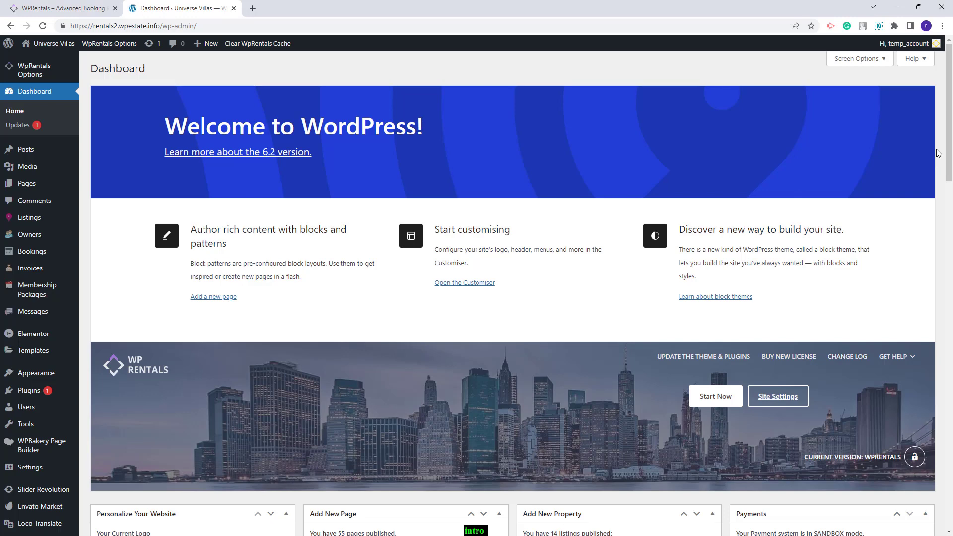
Open WpRentals Options › Email Management to show the Email Content notification templates.
mouse_move(26, 79)
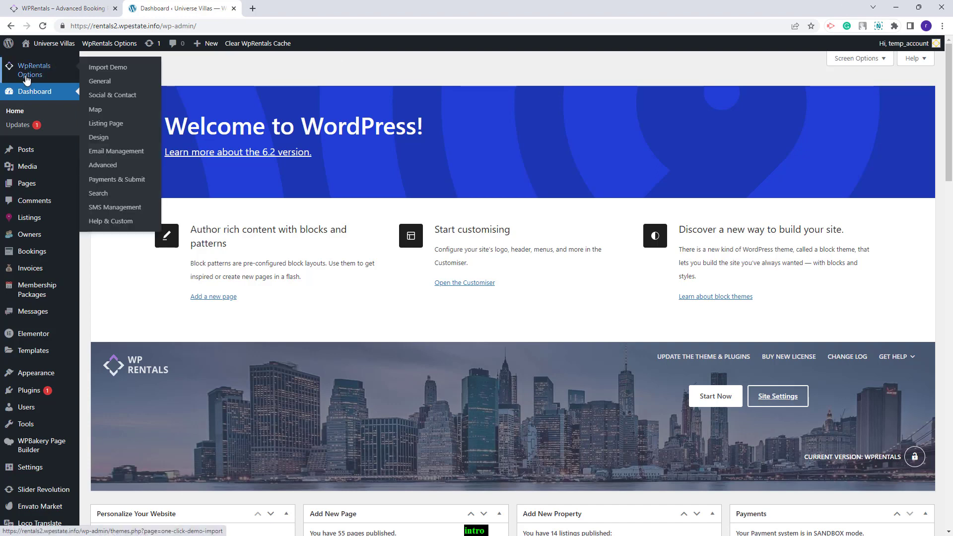
click(119, 156)
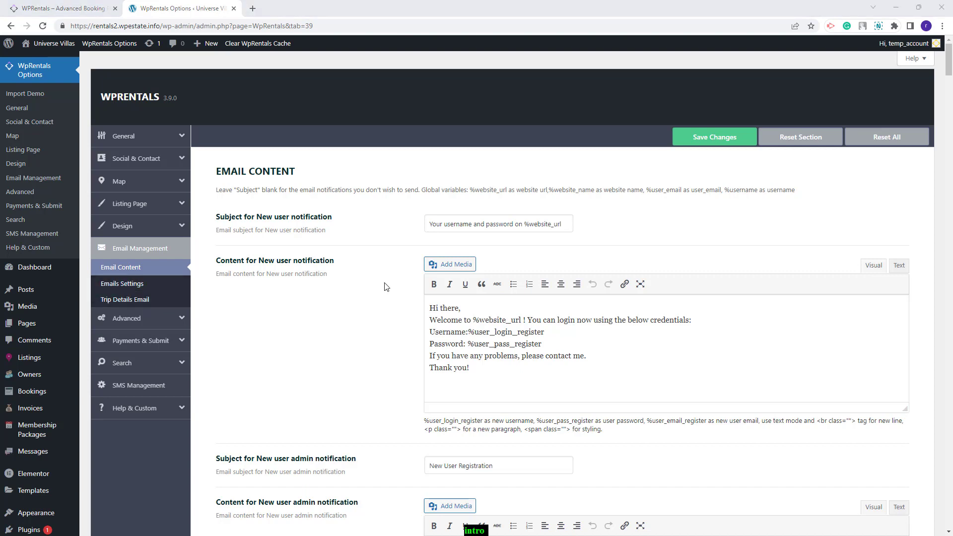
scroll(386, 287, down, 1)
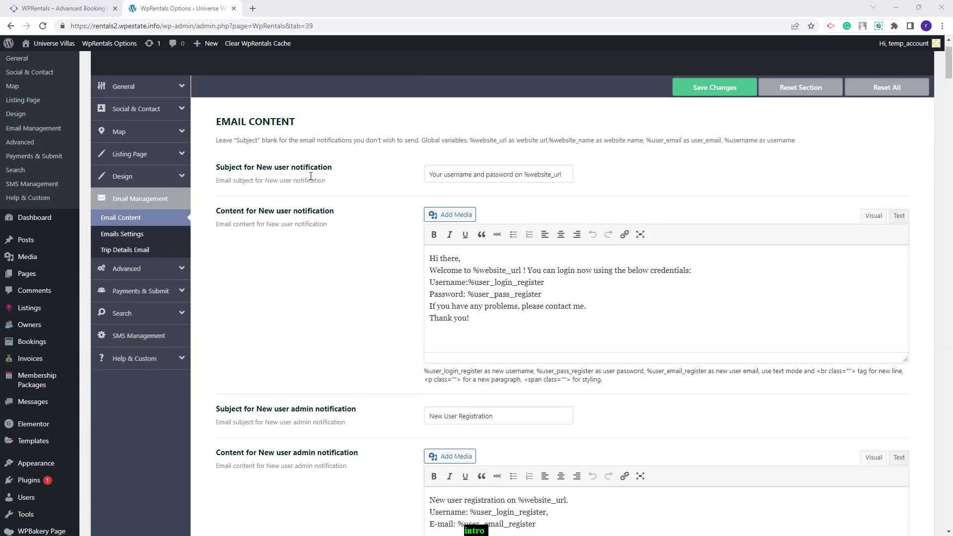
drag(490, 323, 591, 188)
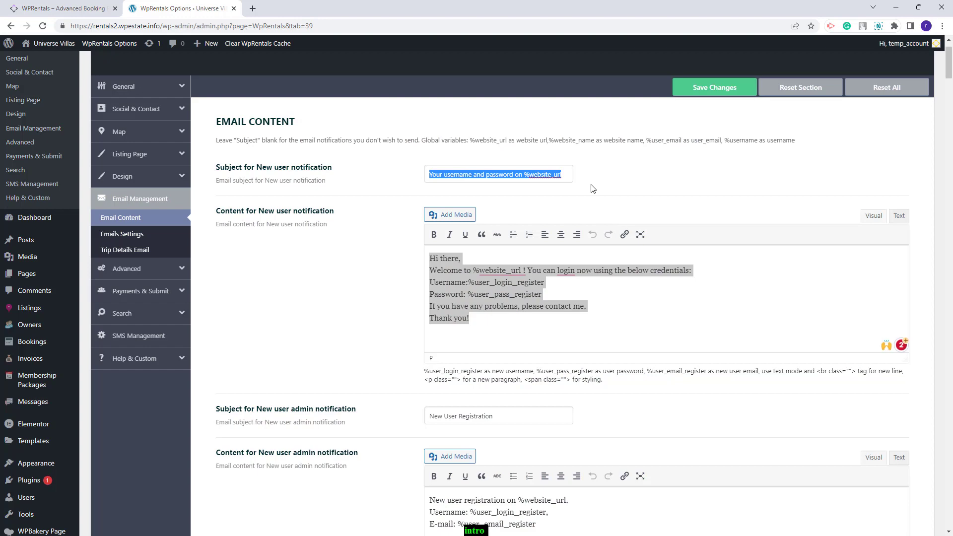
scroll(345, 322, down, 3)
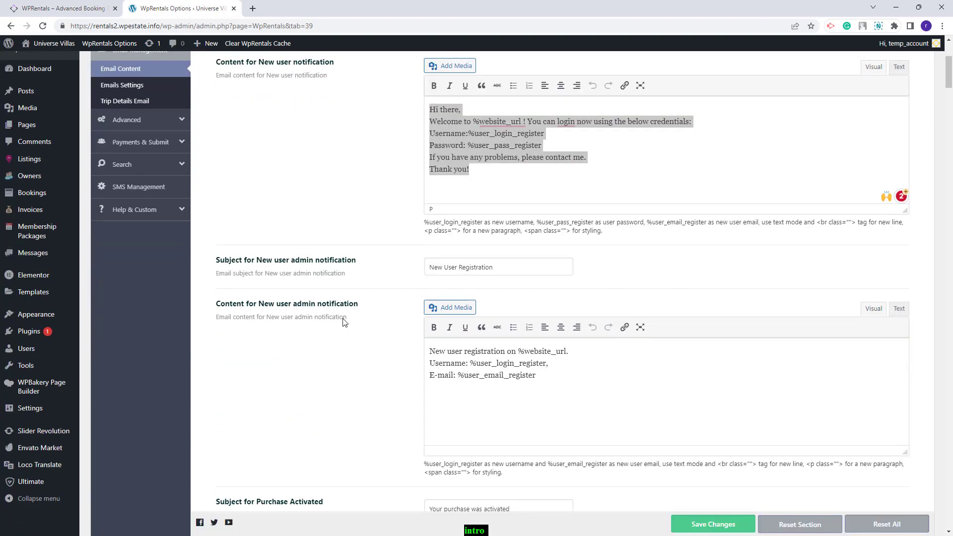
scroll(385, 237, up, 2)
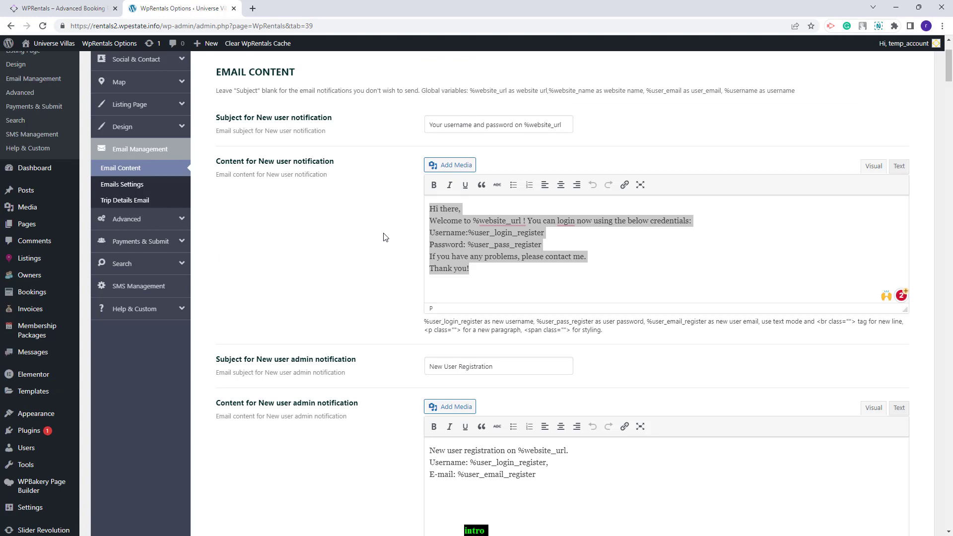
drag(430, 124, 582, 128)
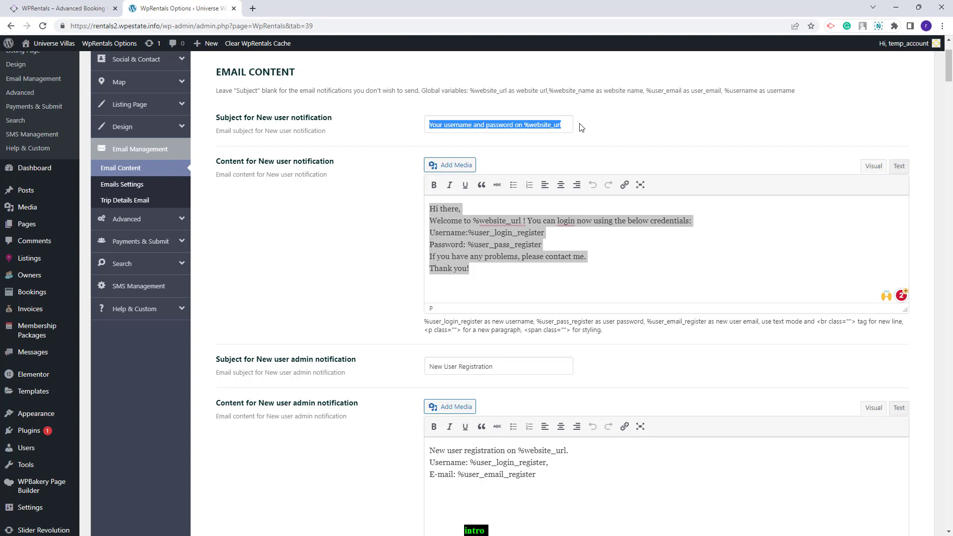
click(471, 91)
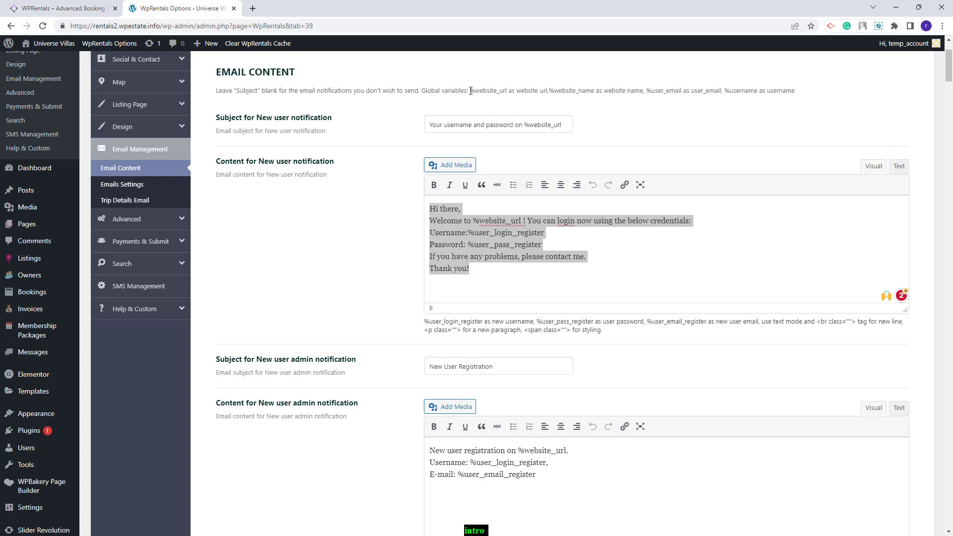
drag(470, 91, 797, 92)
scroll(430, 224, down, 2)
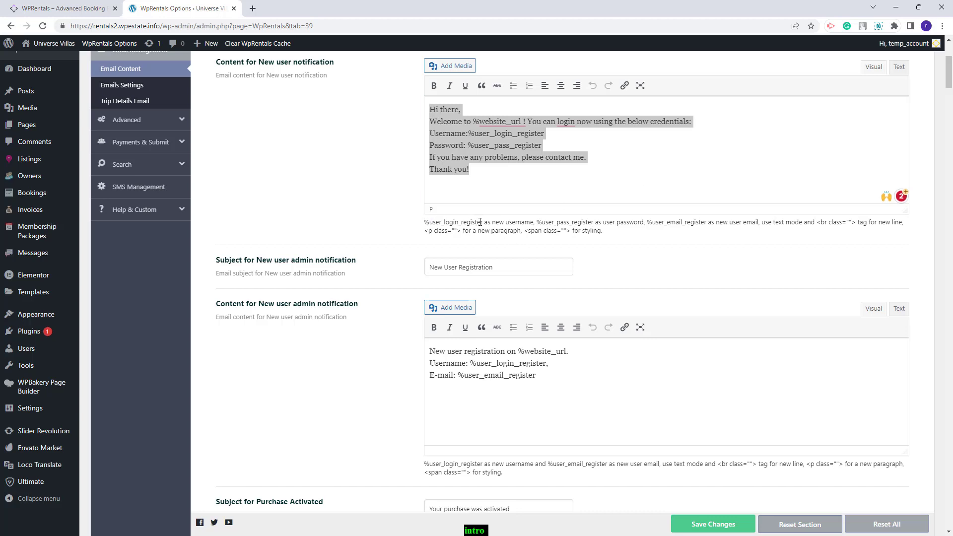
scroll(483, 222, up, 1)
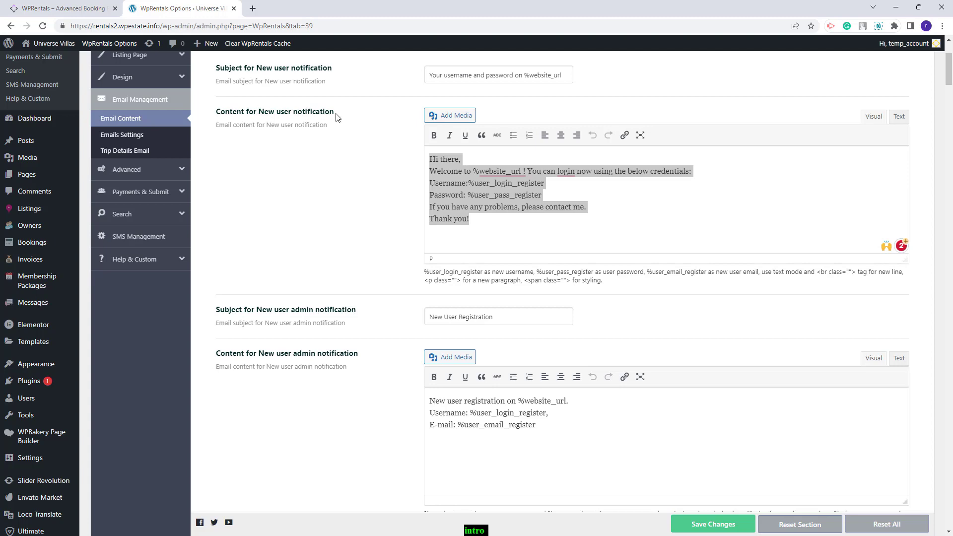
scroll(546, 223, down, 12)
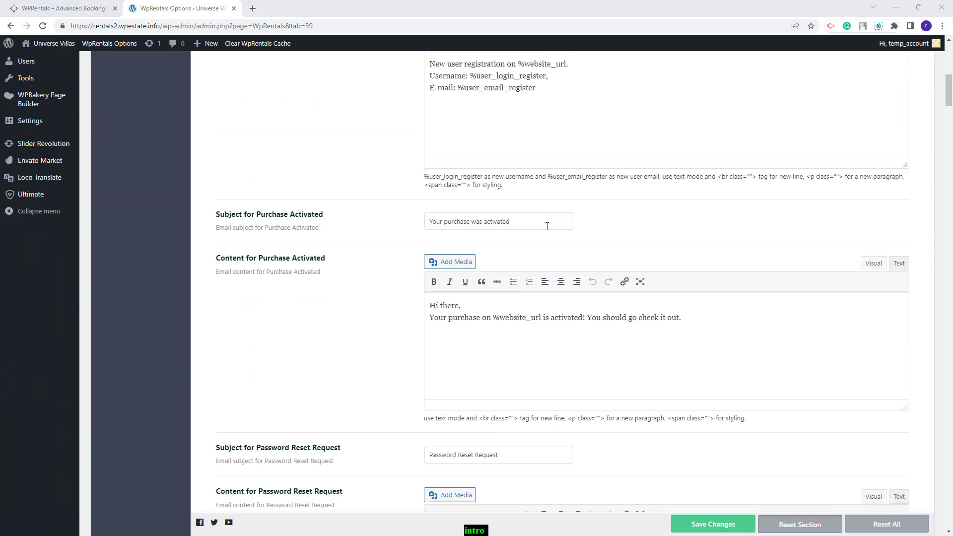
scroll(546, 260, down, 2)
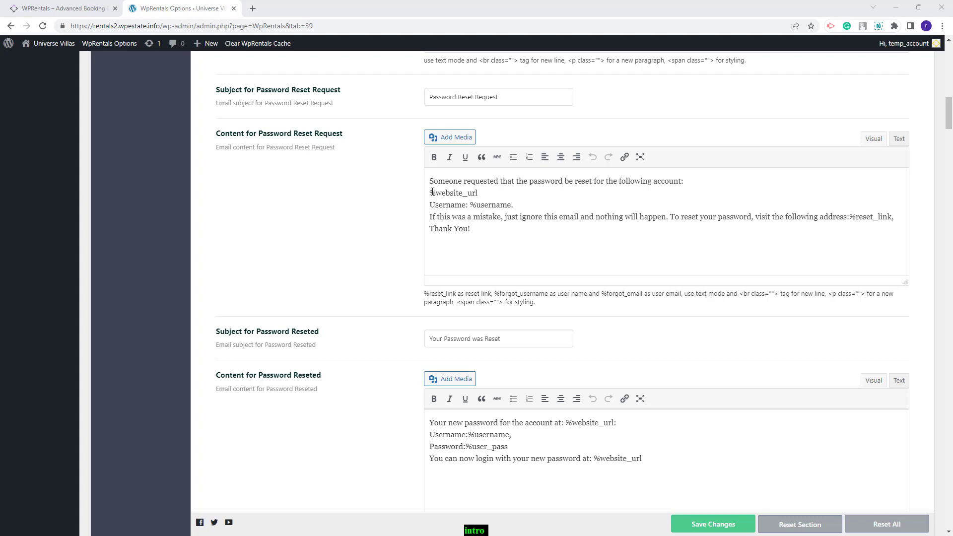
scroll(450, 216, down, 1)
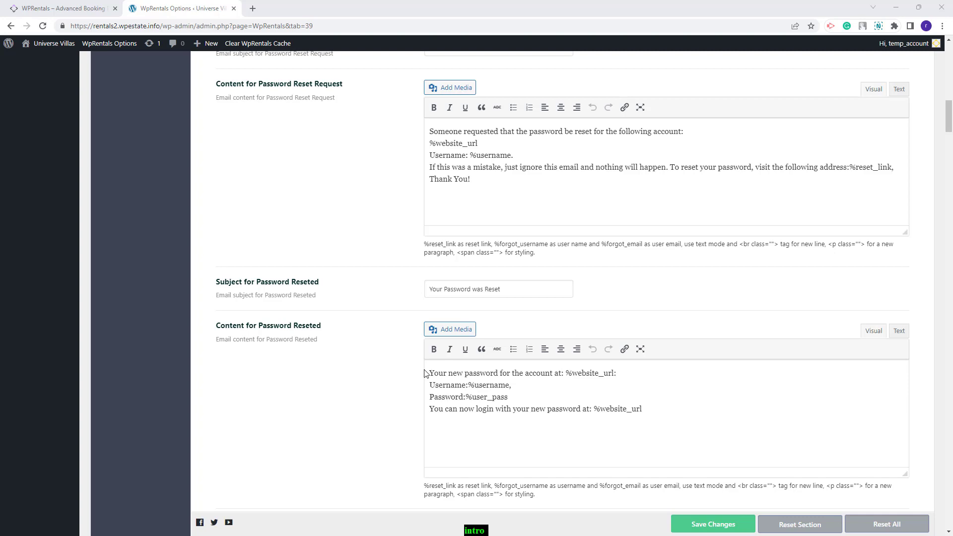
Open Emails Settings and toggle the send format to html, then back to text.
scroll(431, 373, down, 5)
scroll(570, 308, up, 20)
click(102, 244)
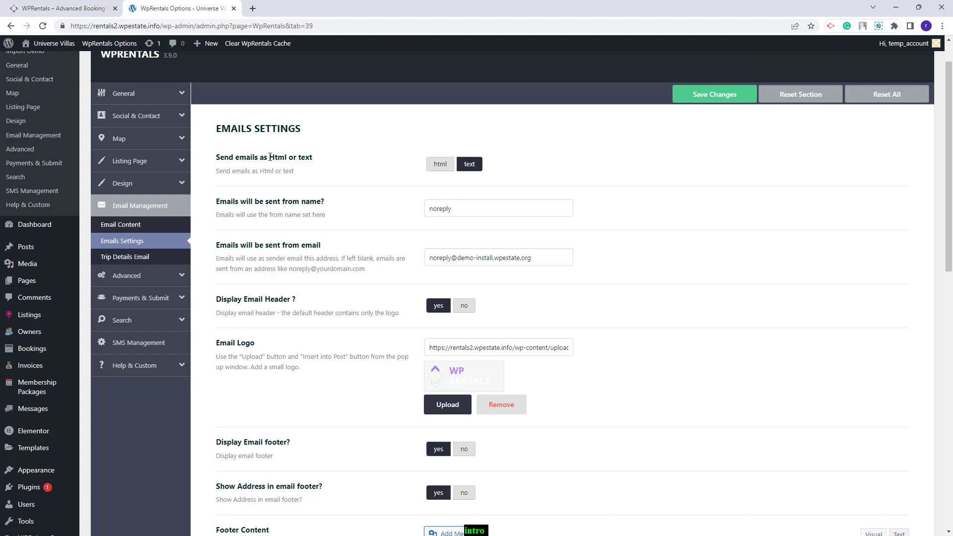
click(440, 164)
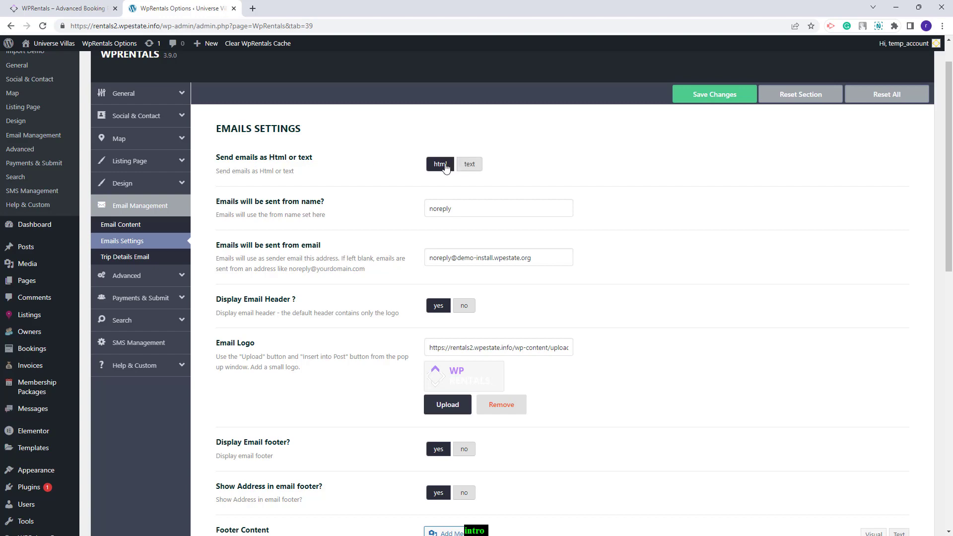
click(469, 164)
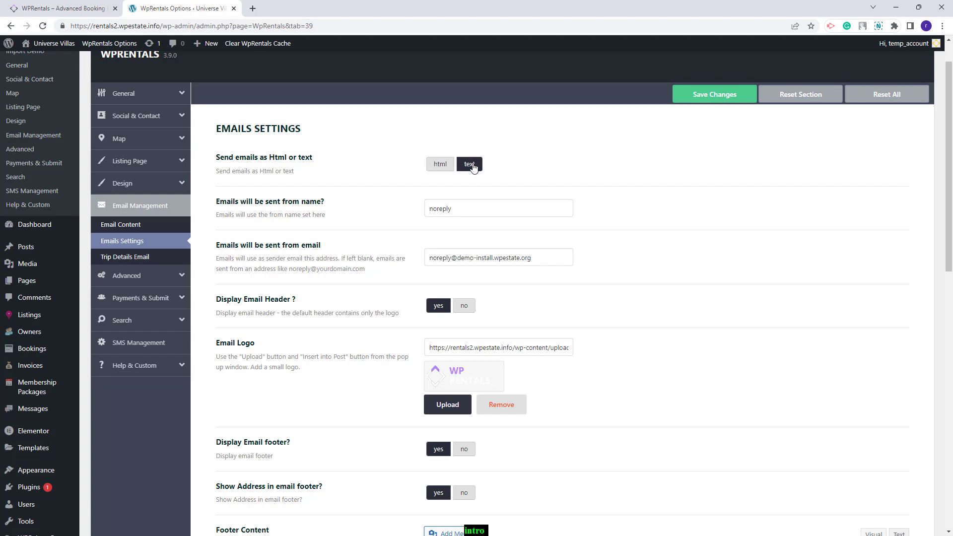
In Email Content, view the new user message as raw markup, then return to Emails Settings.
click(138, 226)
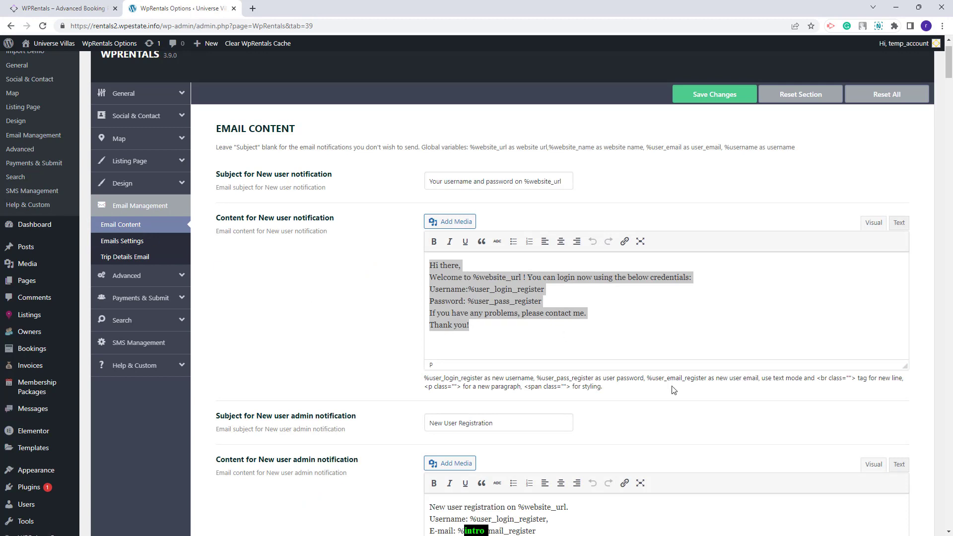
click(899, 223)
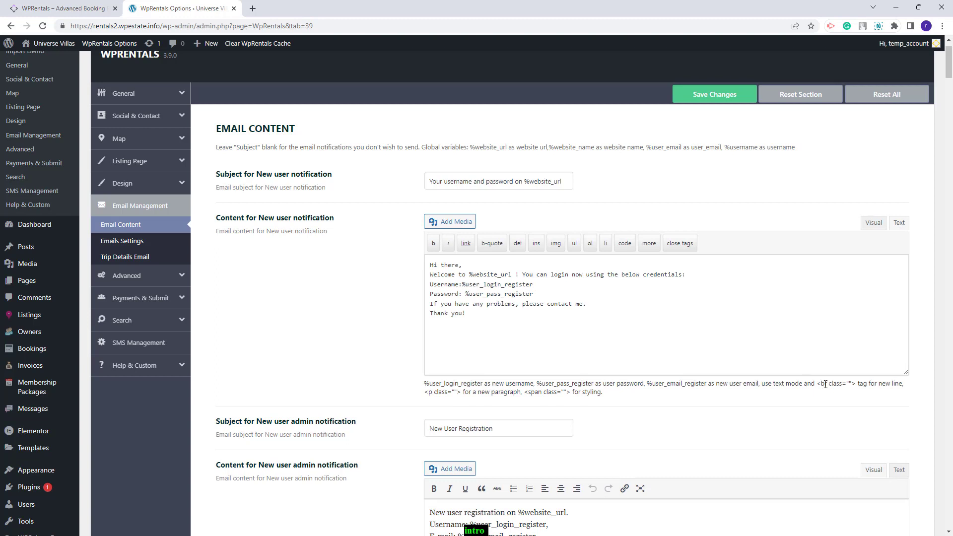
drag(818, 383, 901, 401)
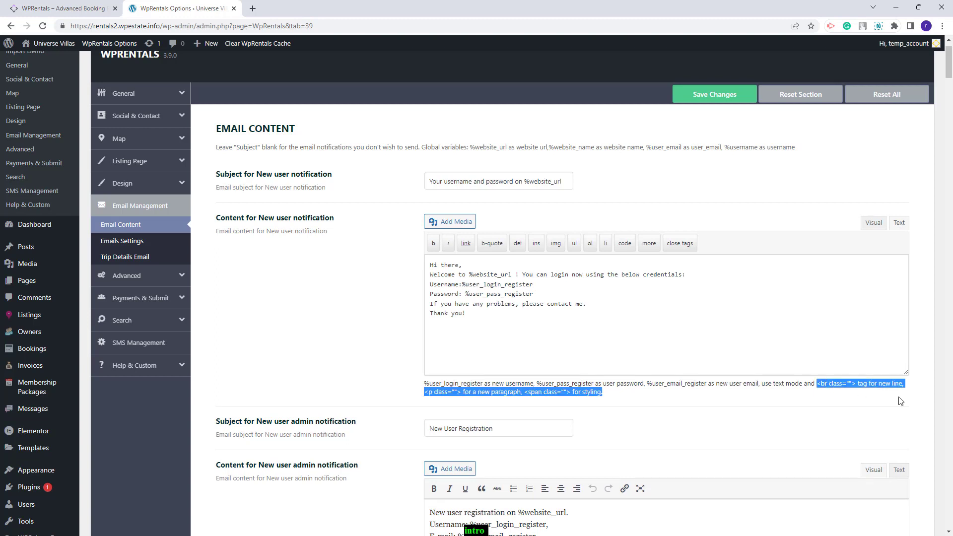
click(119, 242)
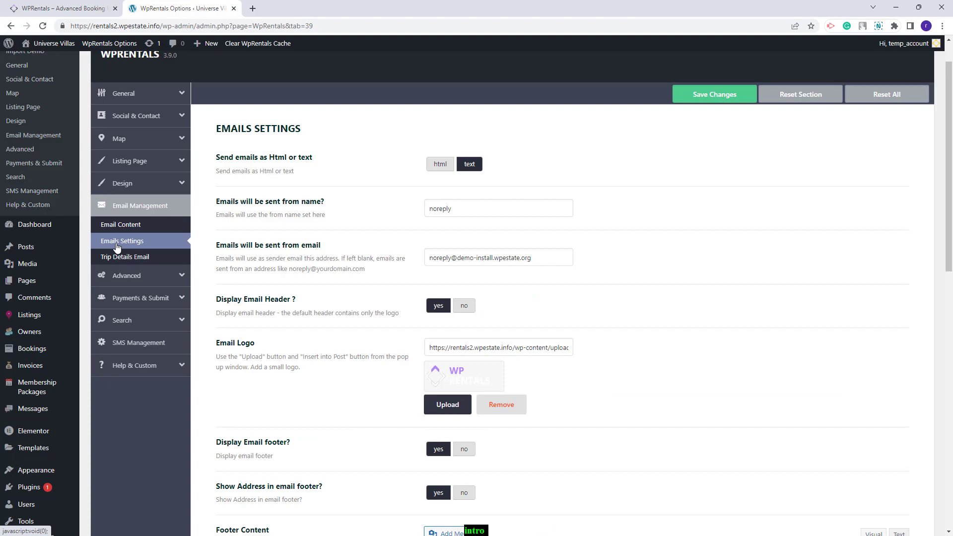
Set 'Send emails as Html or text' to html and reopen Emails Settings.
click(441, 169)
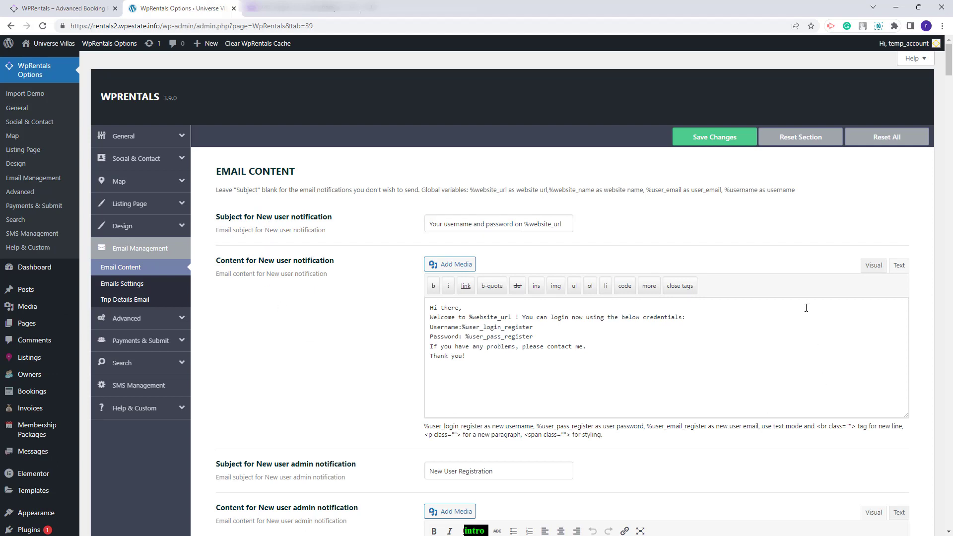
click(122, 283)
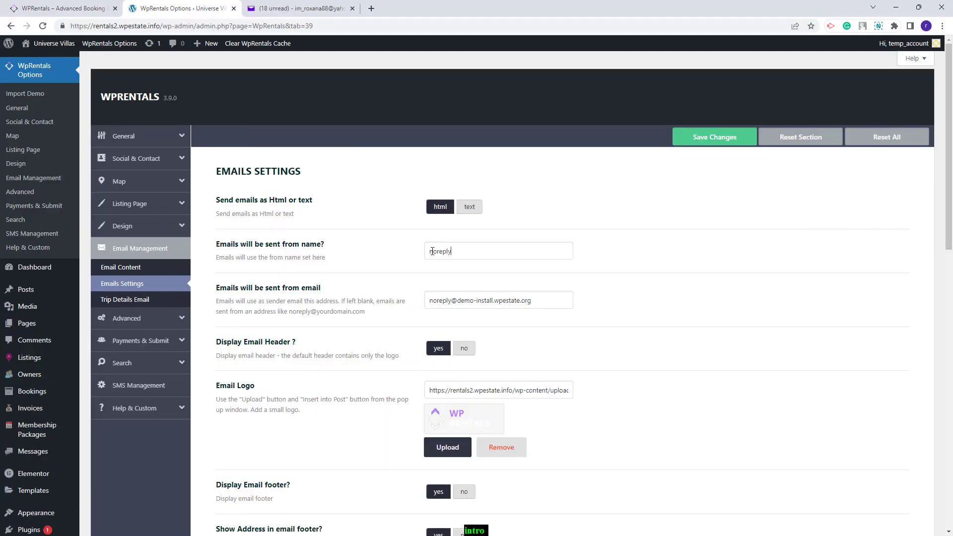
drag(453, 252, 419, 253)
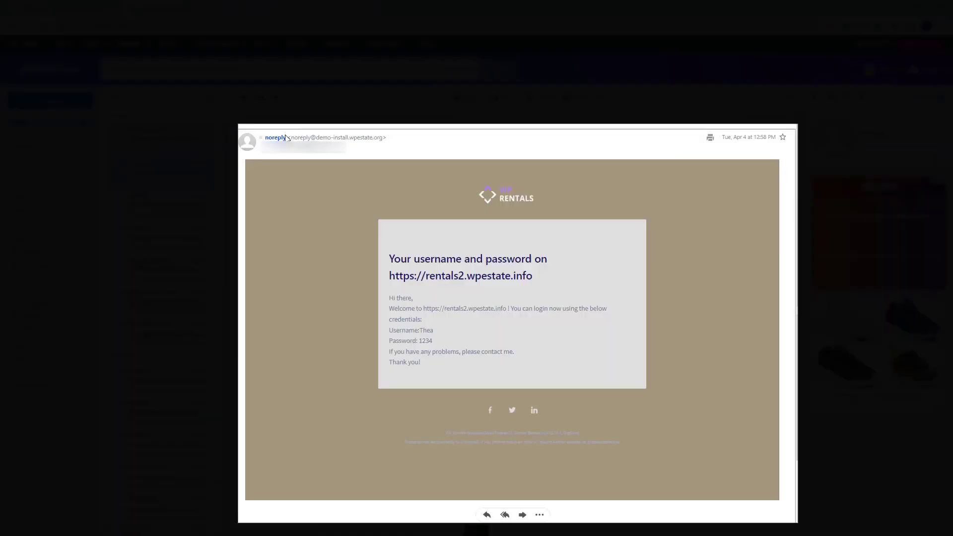
mouse_move(265, 139)
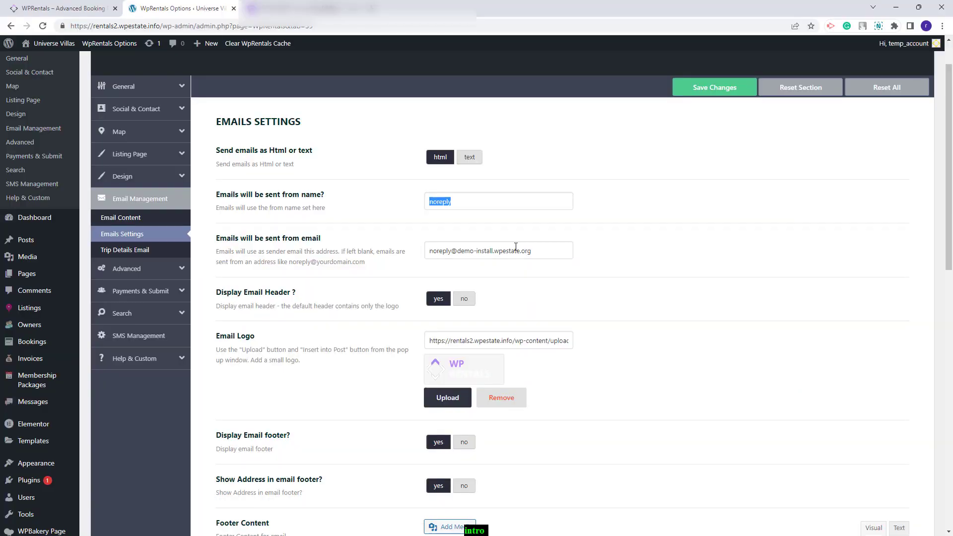
click(463, 300)
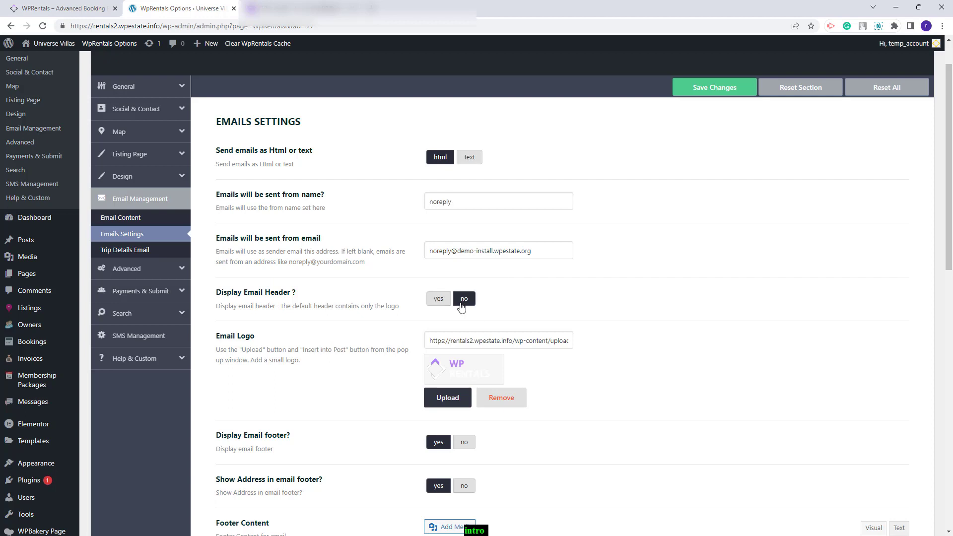
click(439, 302)
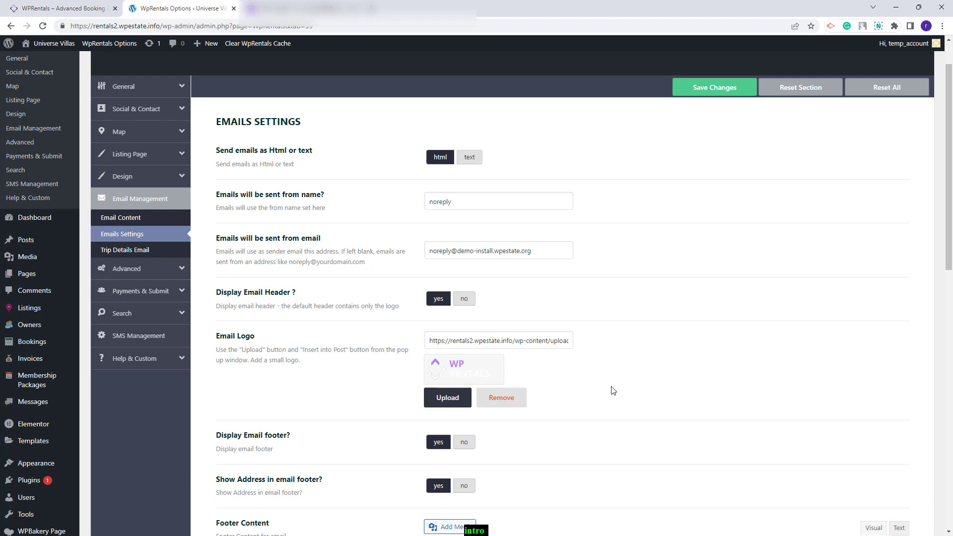
scroll(624, 361, down, 2)
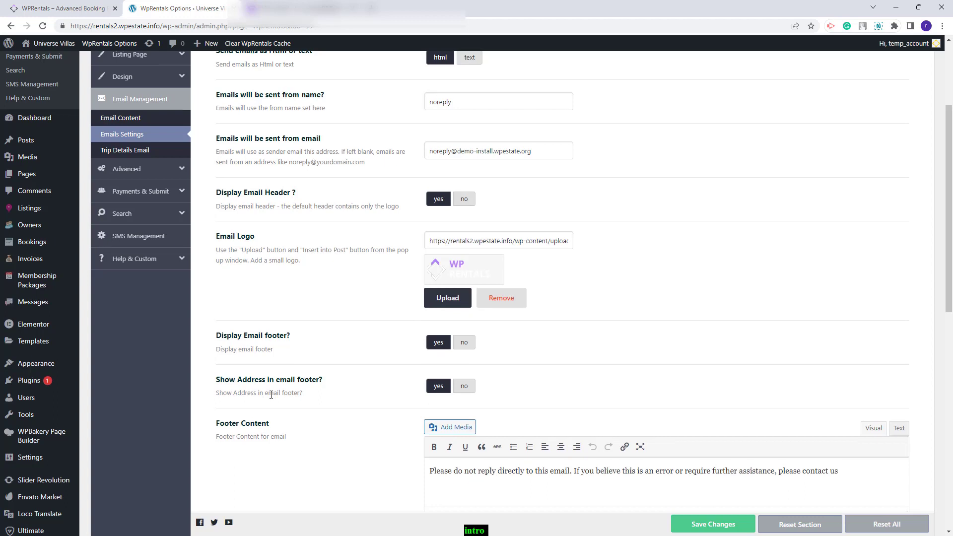
scroll(221, 385, down, 1)
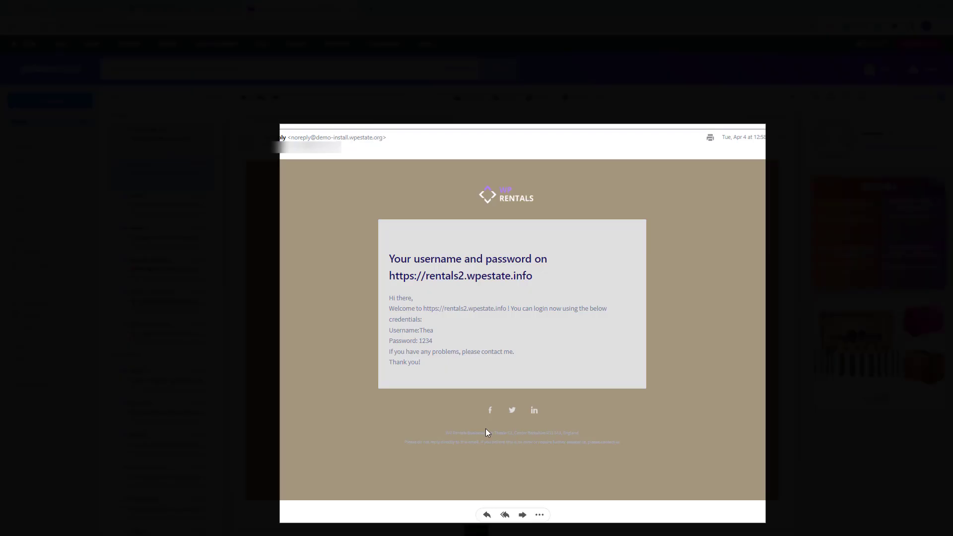
key(ctrl+plus)
key(ctrl+plus)
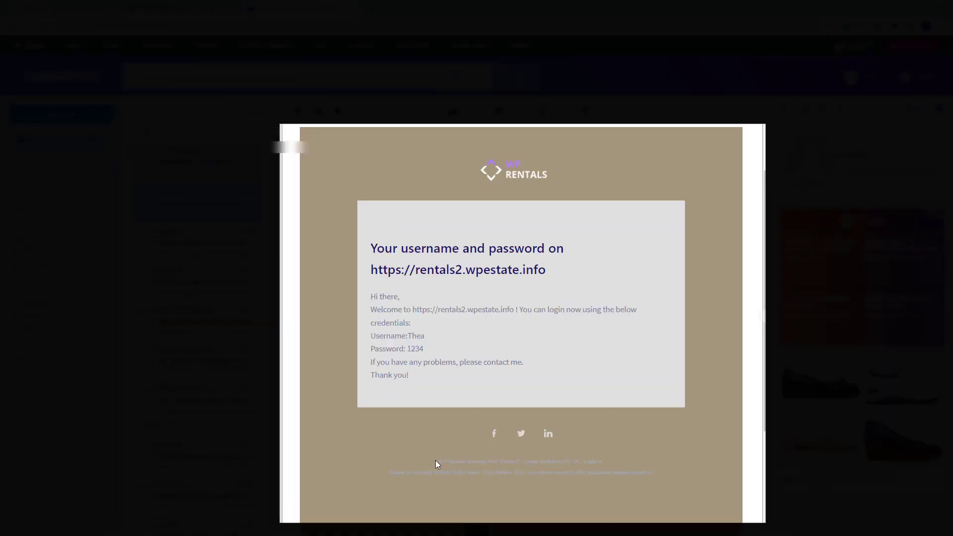
drag(439, 460, 591, 469)
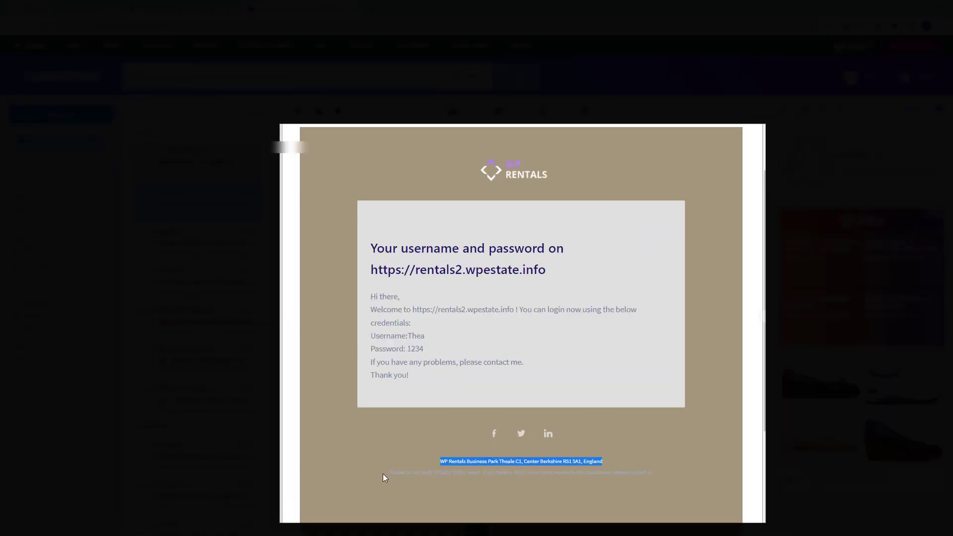
drag(385, 472, 648, 482)
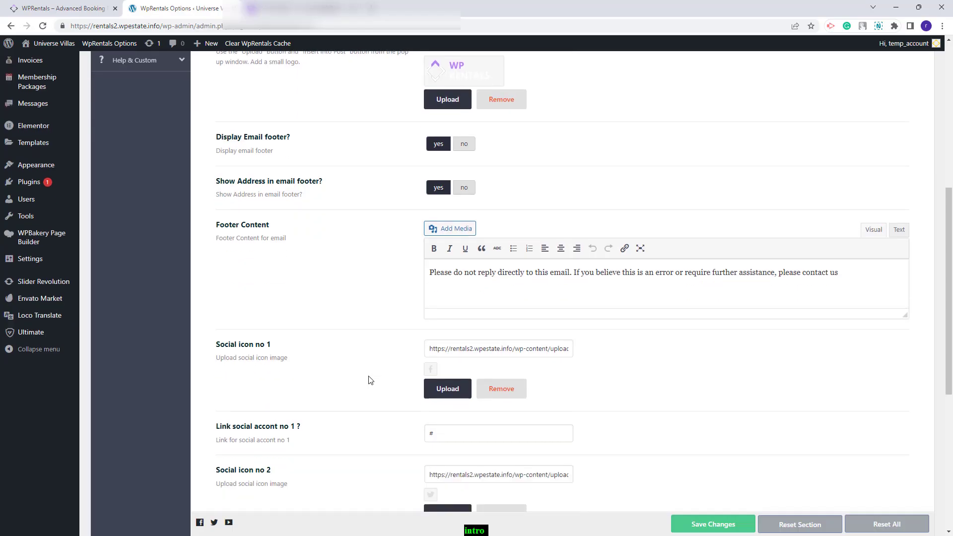
scroll(370, 380, down, 2)
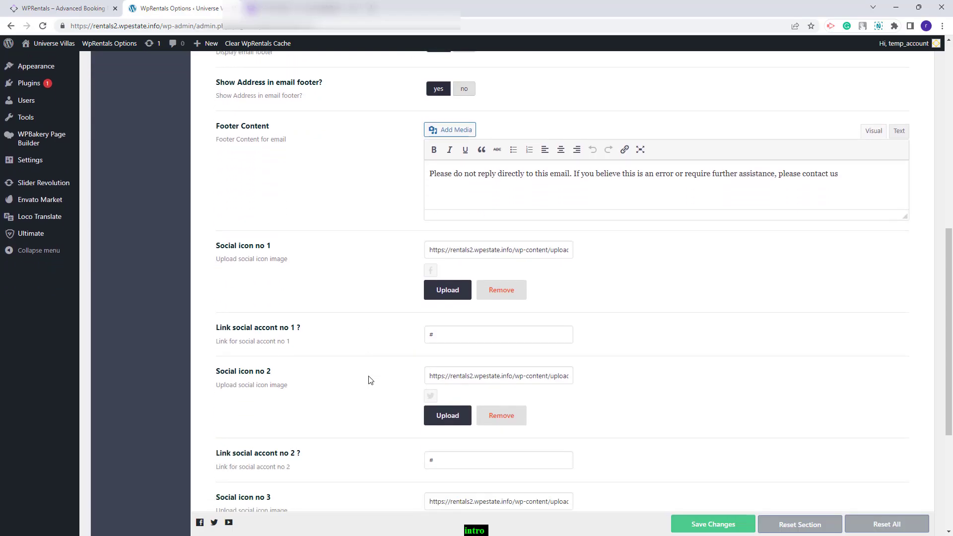
scroll(370, 380, down, 1)
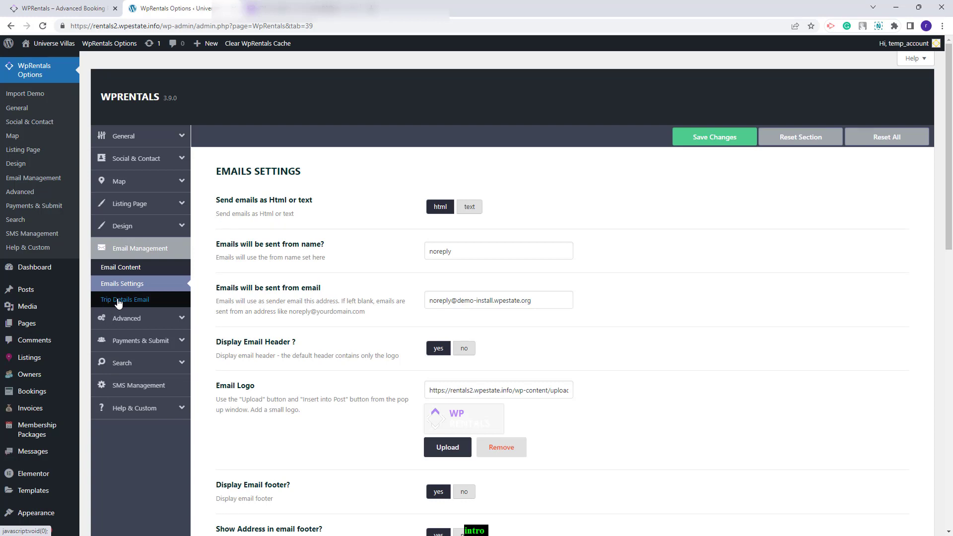
Open Trip Details Email settings and scroll through the owner email and trip details options.
click(131, 305)
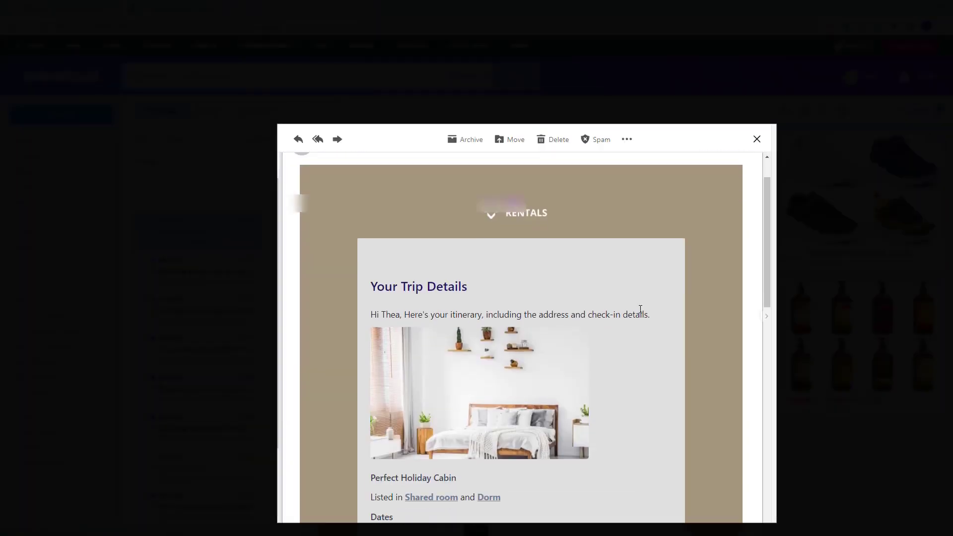
scroll(650, 302, down, 3)
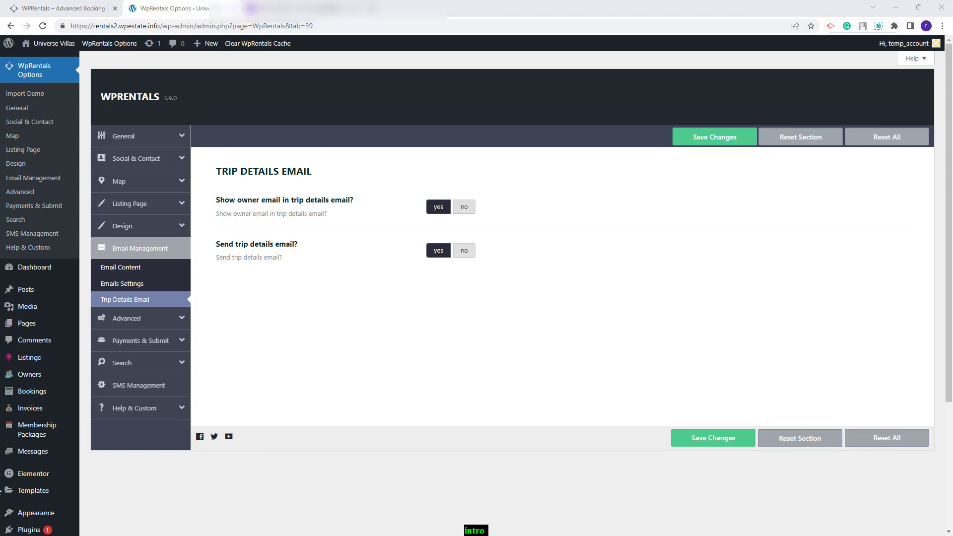
Open SMS Management and set Enable SMS service to yes.
click(138, 386)
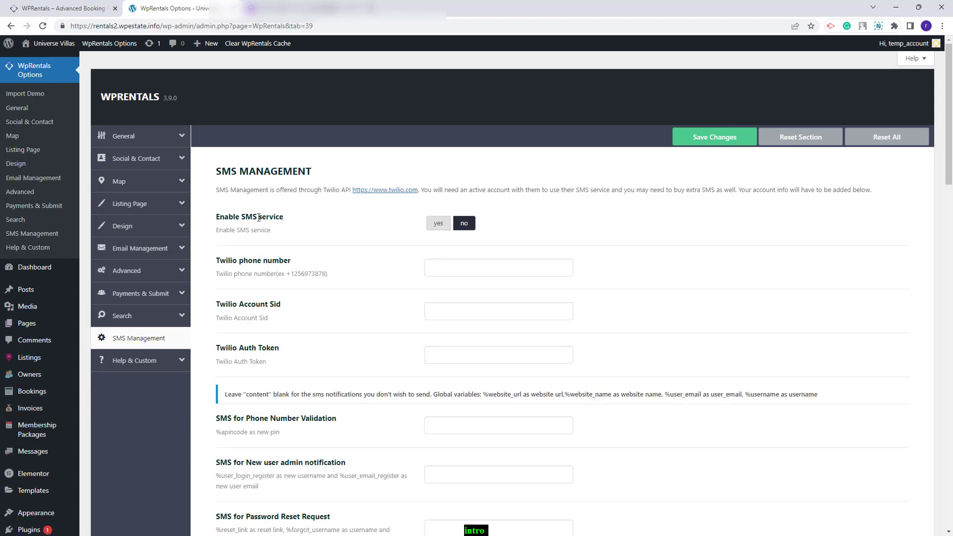
click(439, 223)
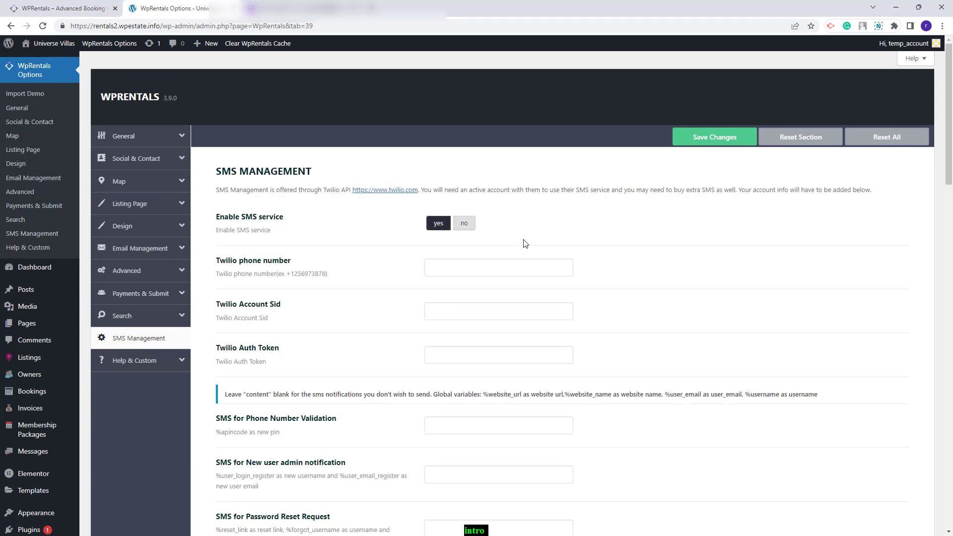